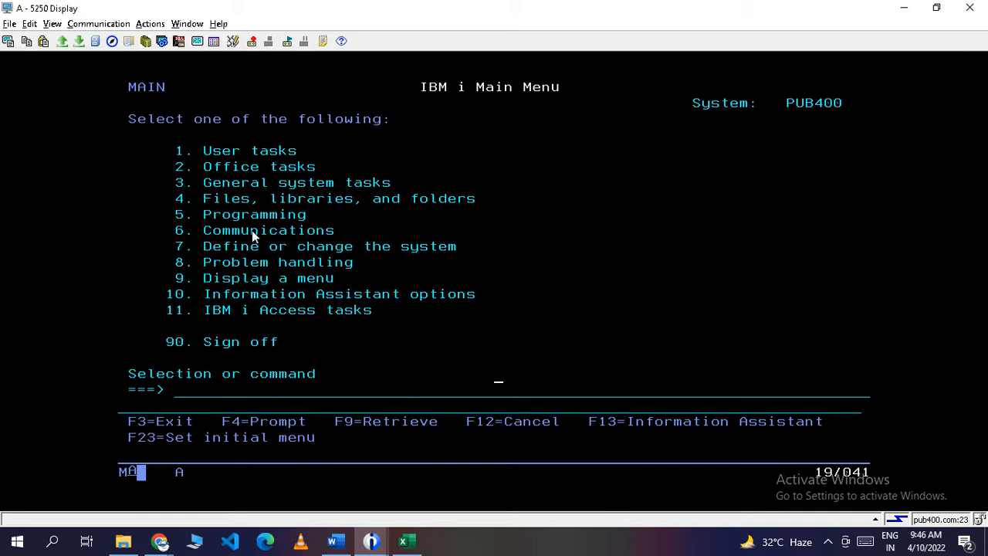
Start STRSQL and run 'select * from emppf' to view the five employee rows.
click(198, 389)
text(strsql)
key(Return)
text(sel)
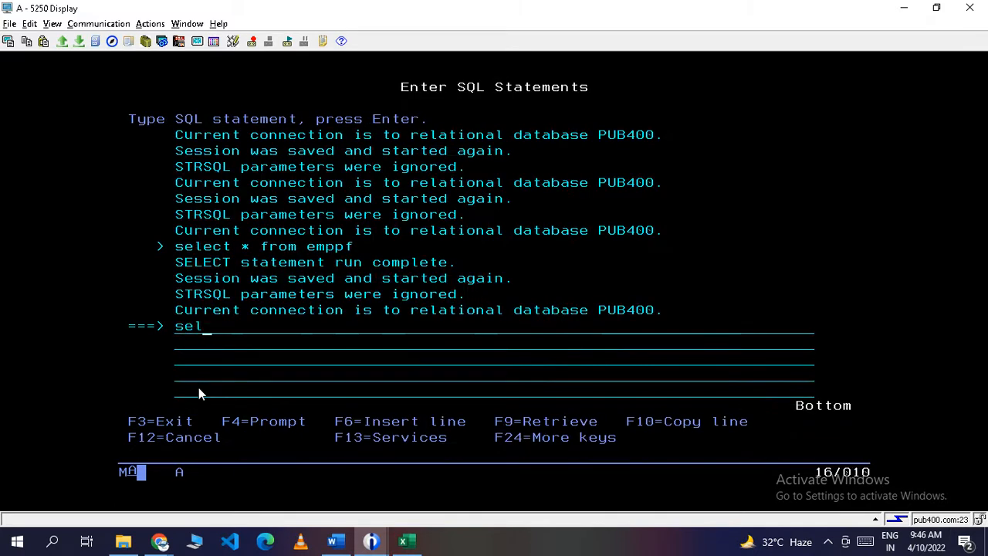
text(ect * from )
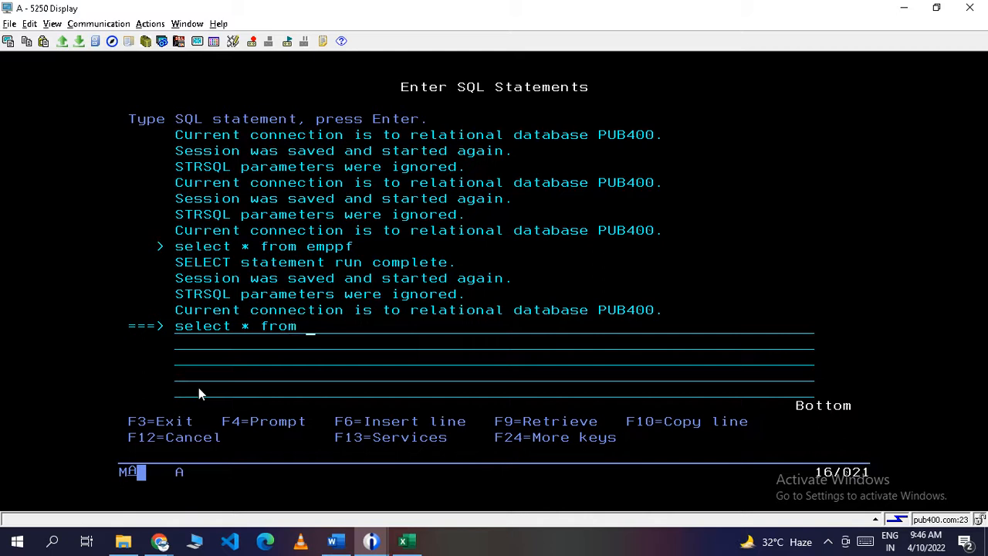
text(emp)
text(p)
text(f)
key(Return)
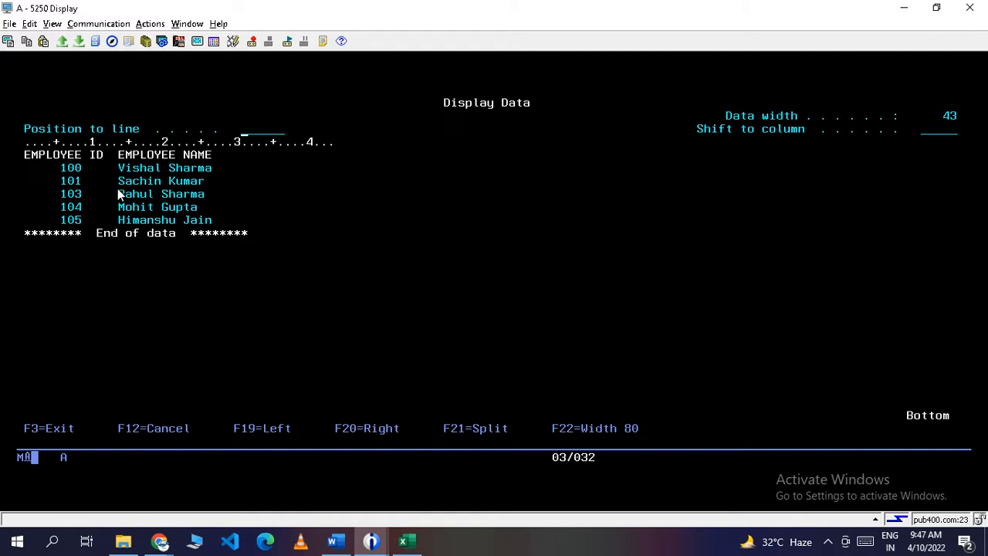
click(261, 253)
Leave the results and interactive SQL with F3, confirming the exit to the Main Menu.
key(F3)
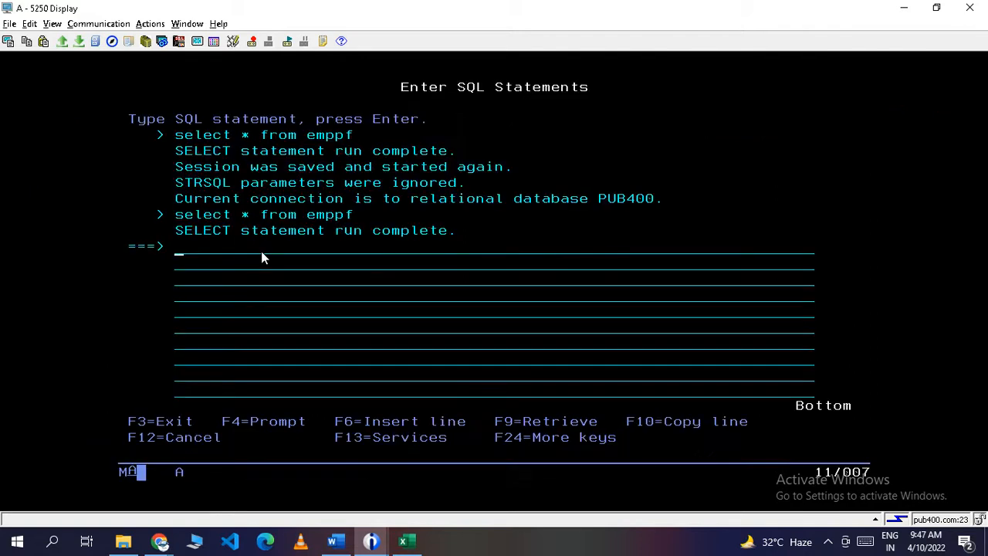
key(F3)
key(Return)
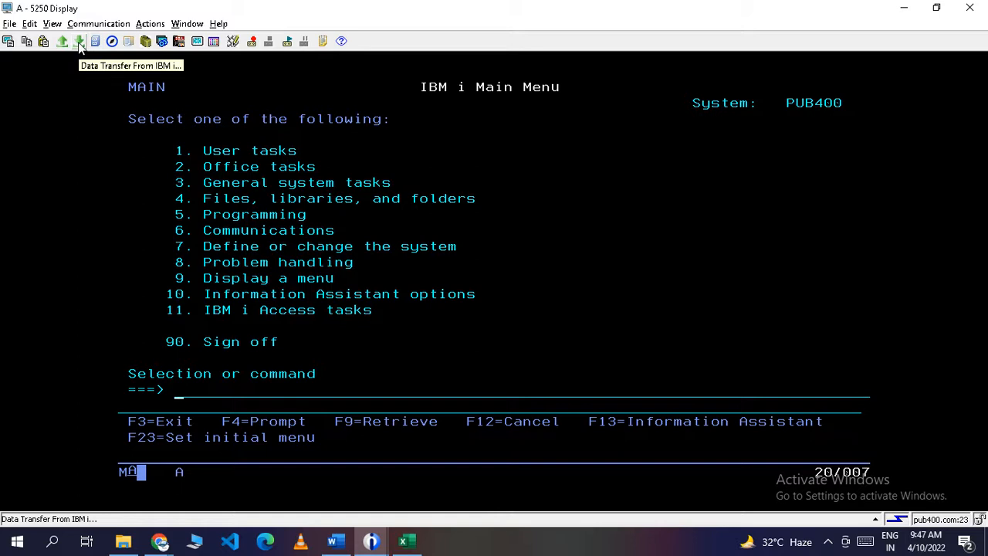
Start a new Data Transfer from IBM i and enter the user's library/emppf as the file name.
click(79, 44)
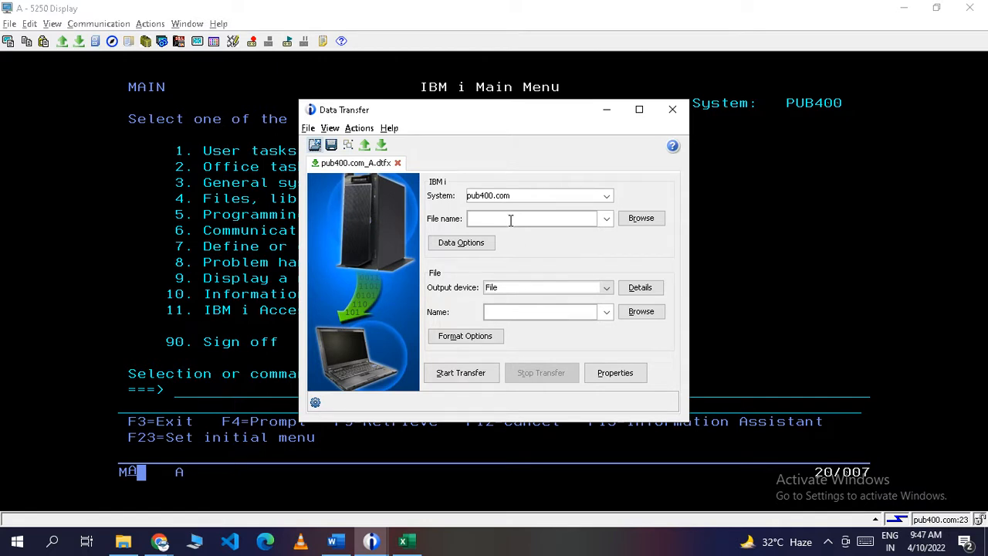
click(509, 220)
text(sharmit1/emppf)
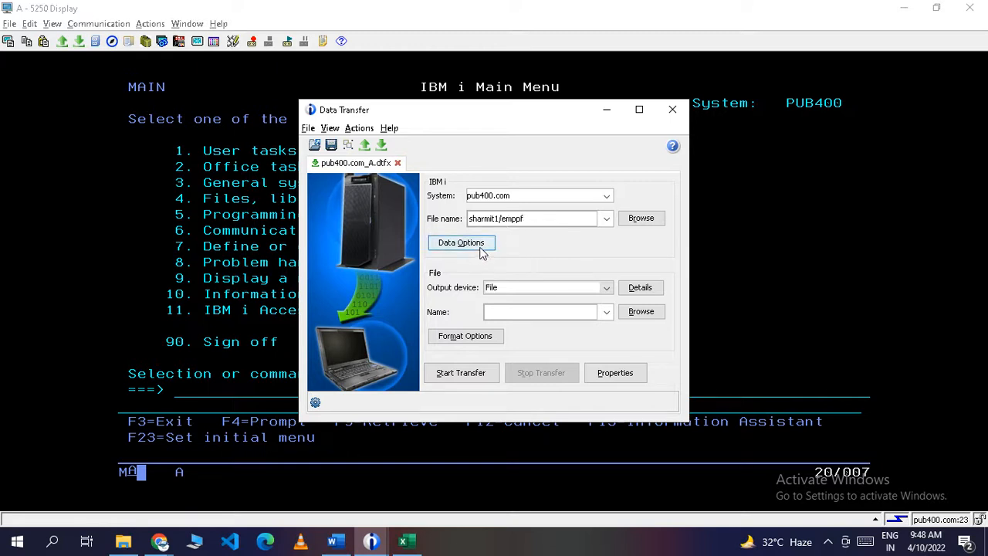
Browse files and submit the user ID and password in the pub400.com Signon dialog.
click(654, 218)
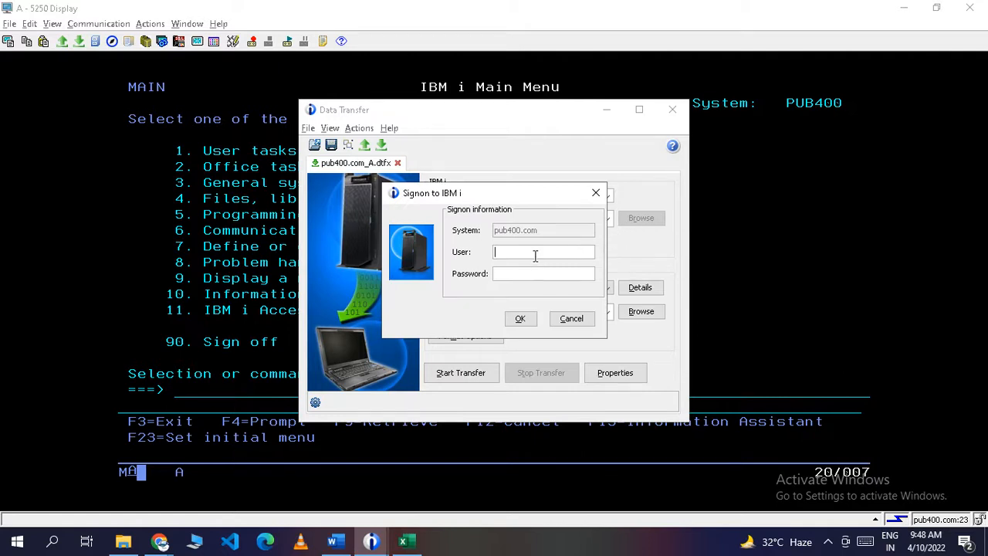
text(sharmit)
key(Tab)
text(••••••••)
key(Return)
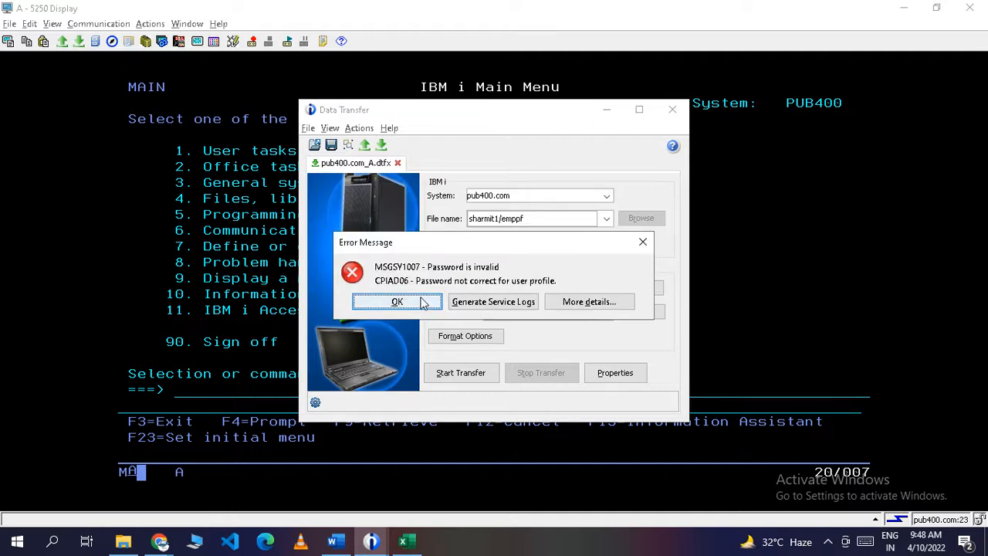
Dismiss the invalid-password error and re-enter the corrected password to finish signing on.
click(421, 303)
key(Tab)
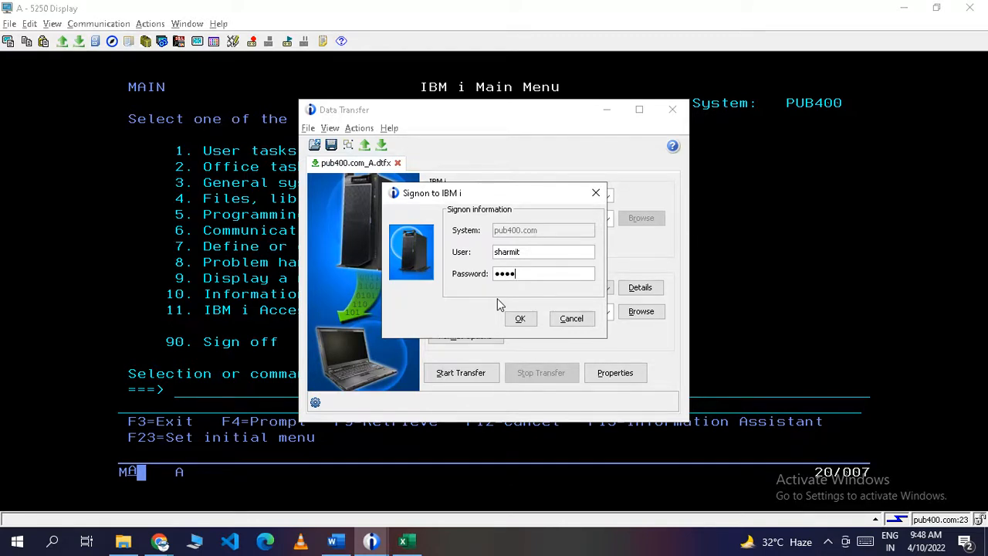
text(*)
key(Return)
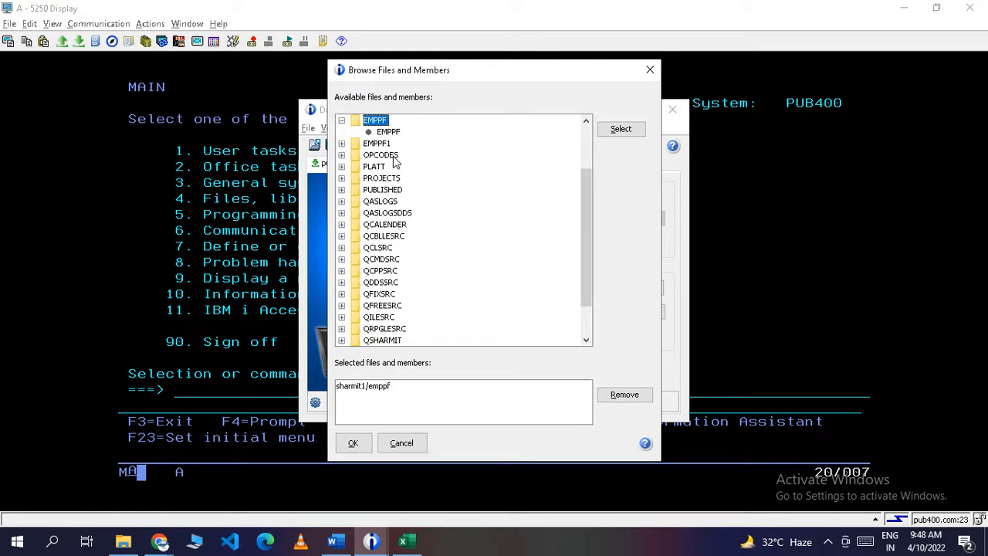
Close the file browser, inspect the Data Options Select *, Where and Having clauses, and cancel unchanged.
drag(585, 247, 591, 210)
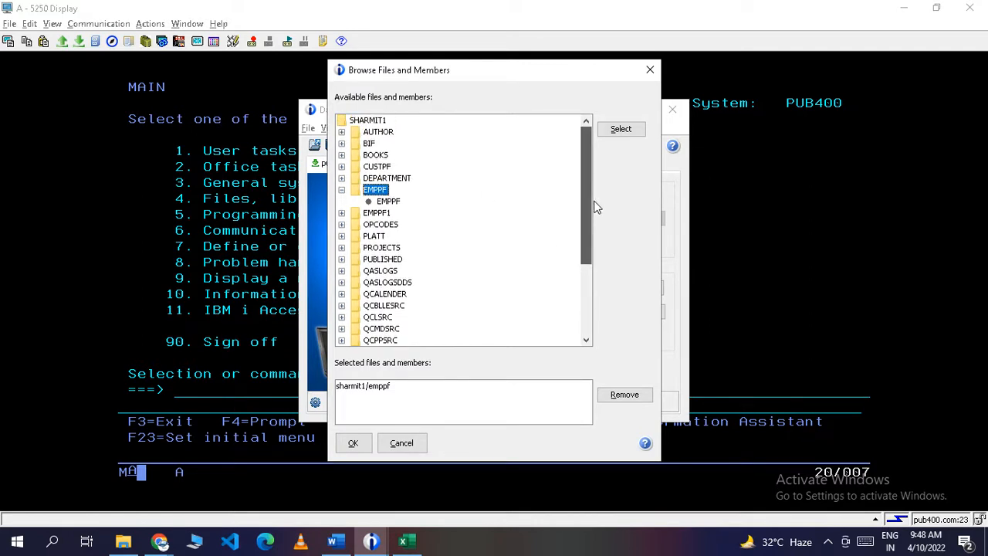
click(648, 73)
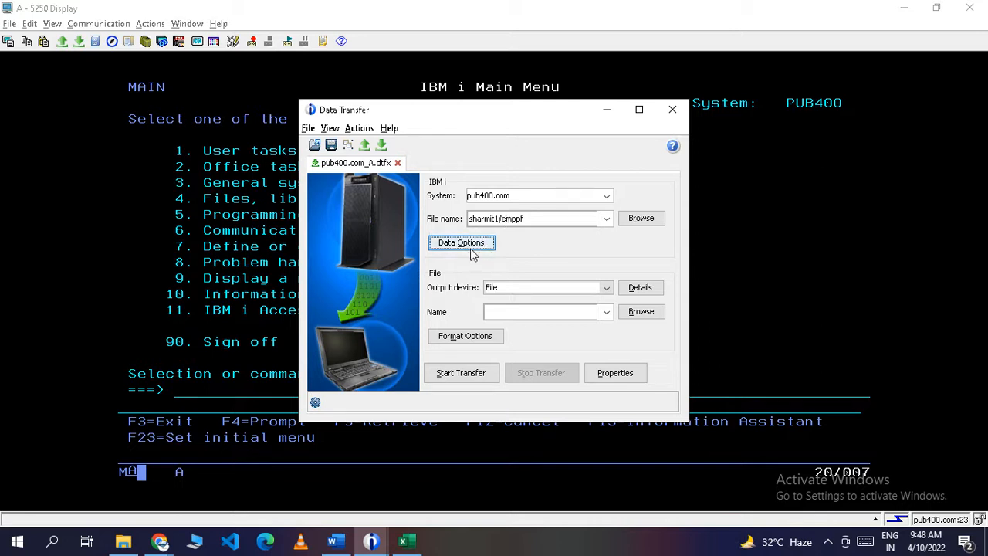
click(461, 244)
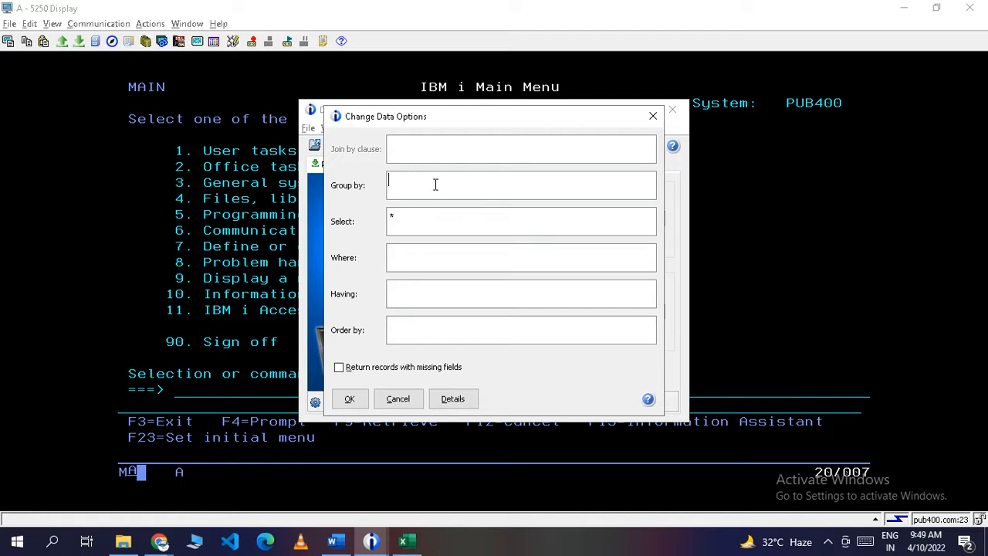
click(418, 221)
click(436, 254)
click(437, 294)
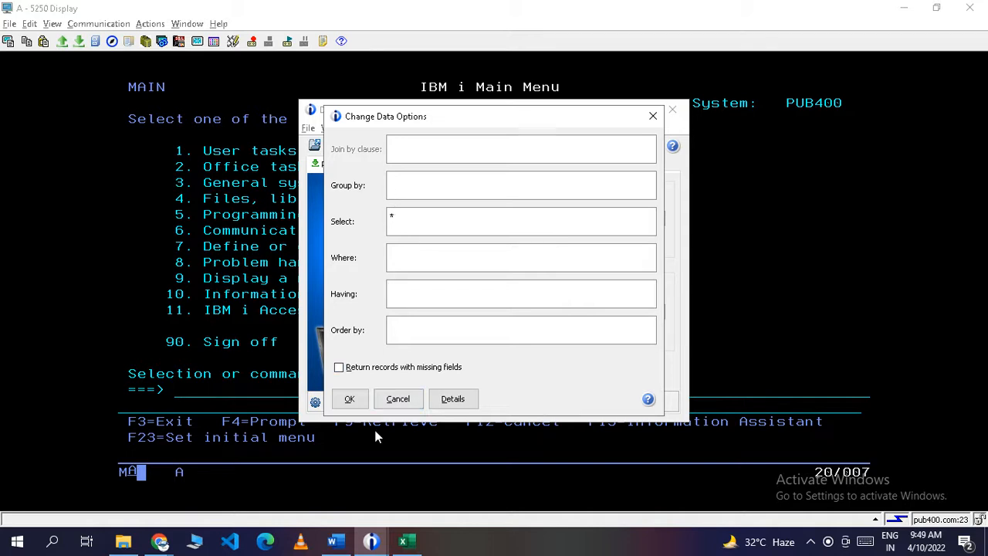
click(397, 399)
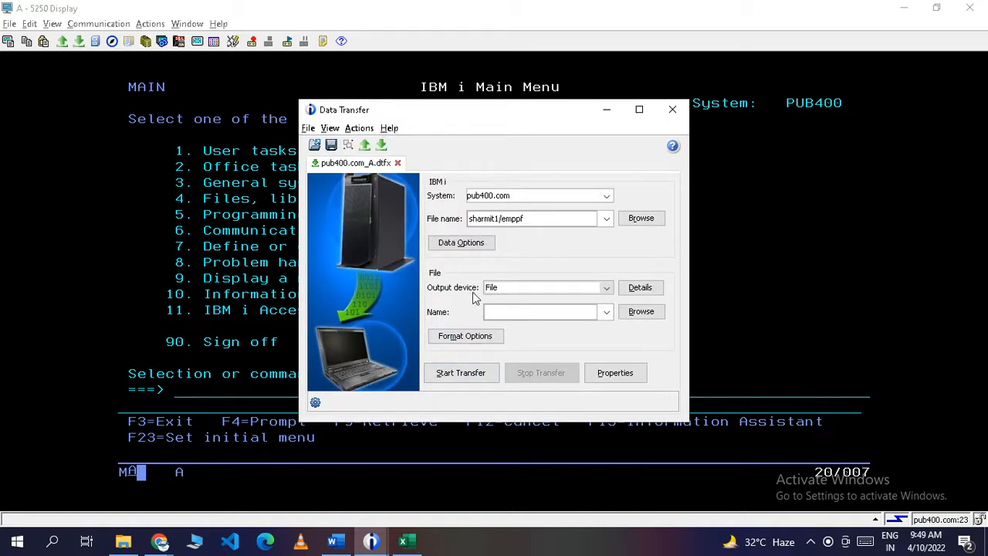
Bring the empty Book1 workbook forward with cell A1 selected, then minimize Excel.
click(608, 289)
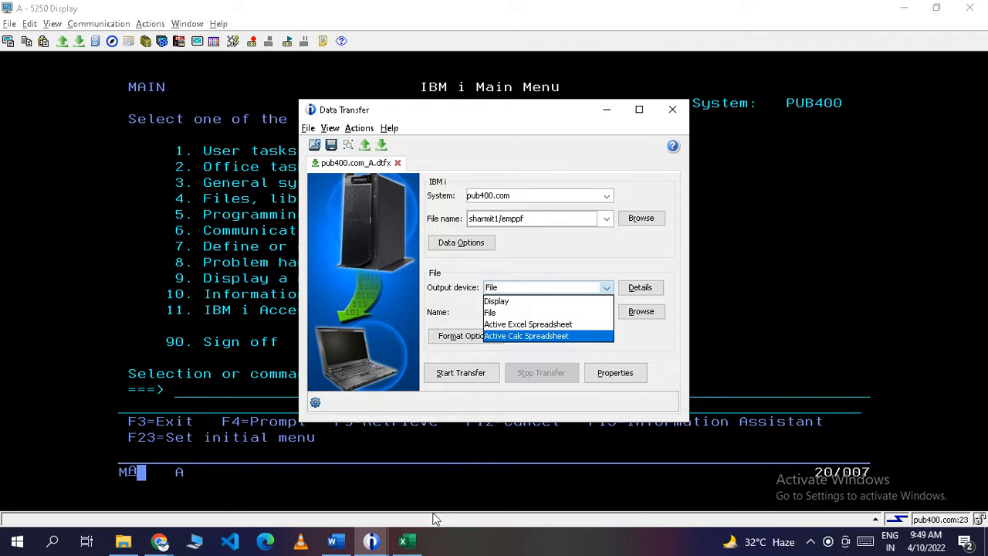
click(415, 546)
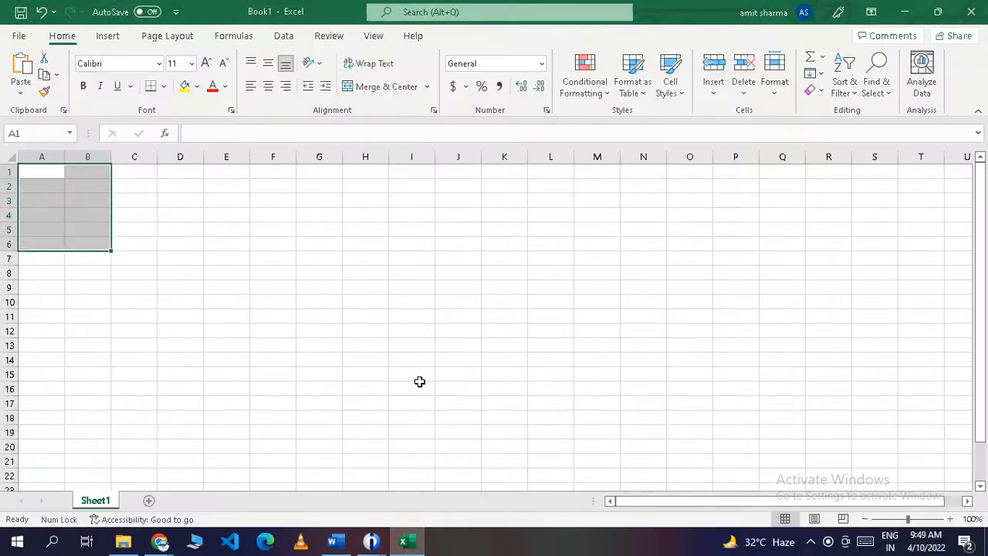
click(419, 384)
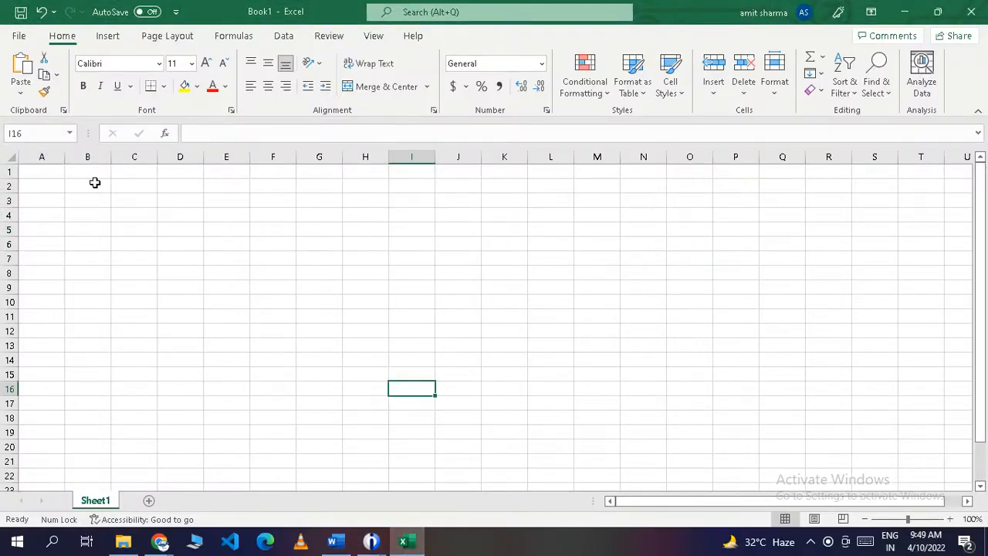
click(48, 174)
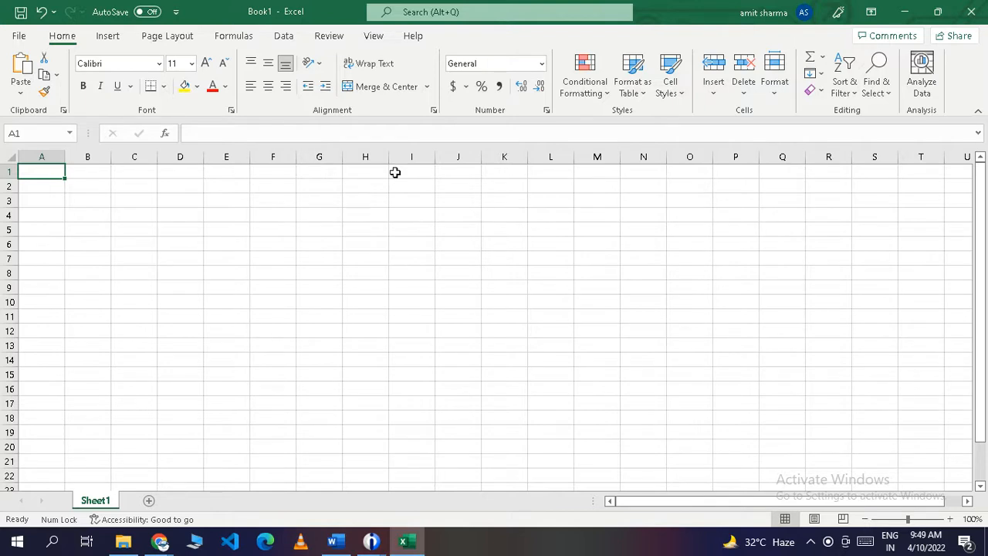
click(905, 17)
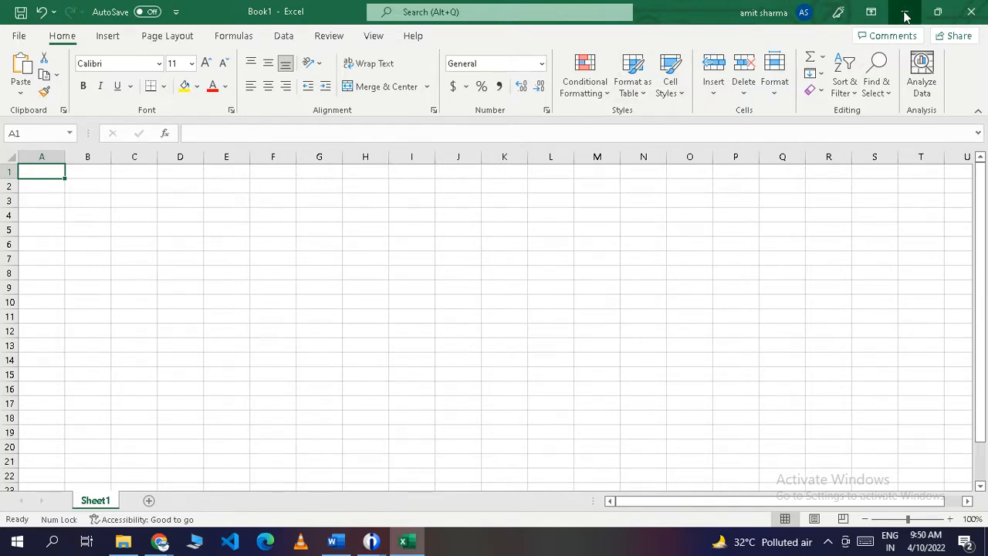
Set the output device to Active Excel Spreadsheet, transfer EMPPF, and acknowledge the 5-row completion message.
click(605, 289)
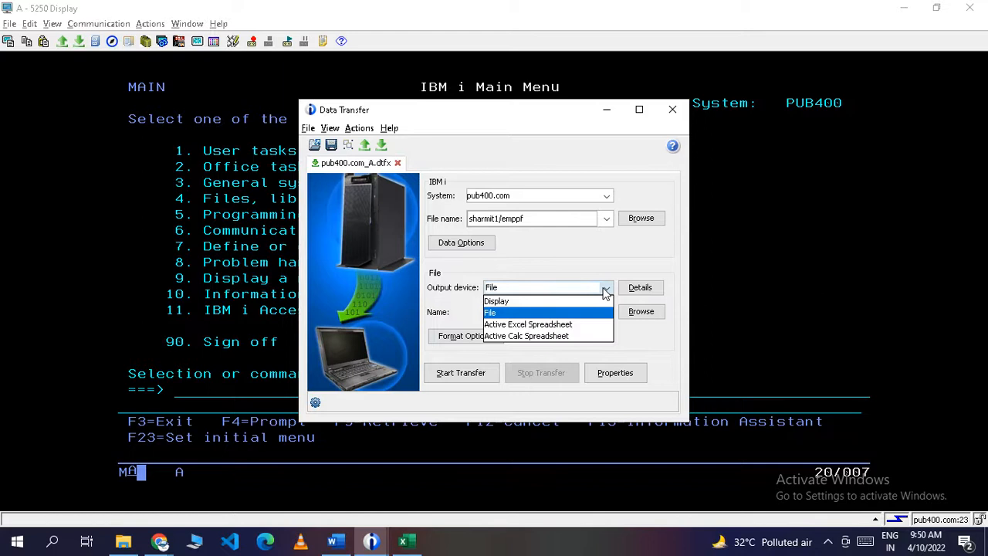
click(572, 322)
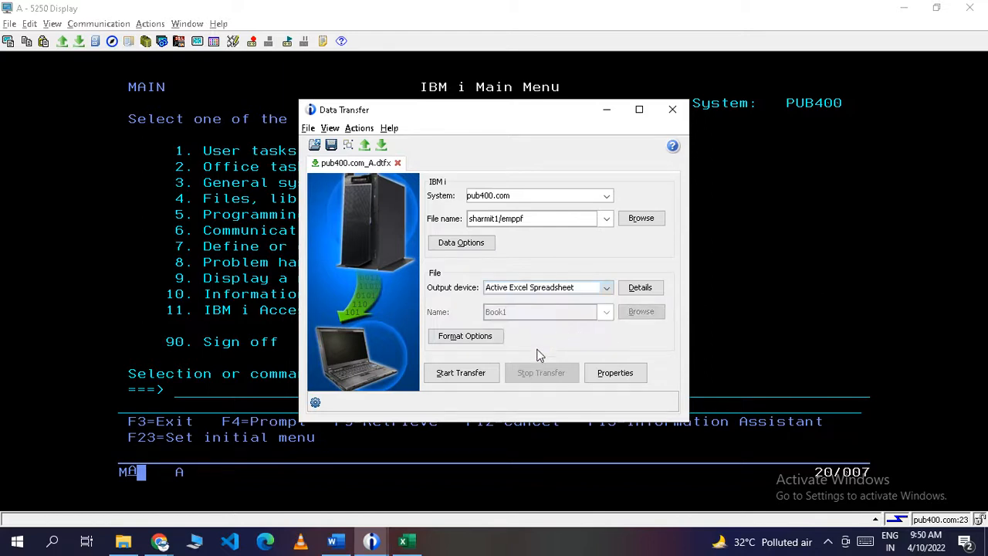
click(461, 373)
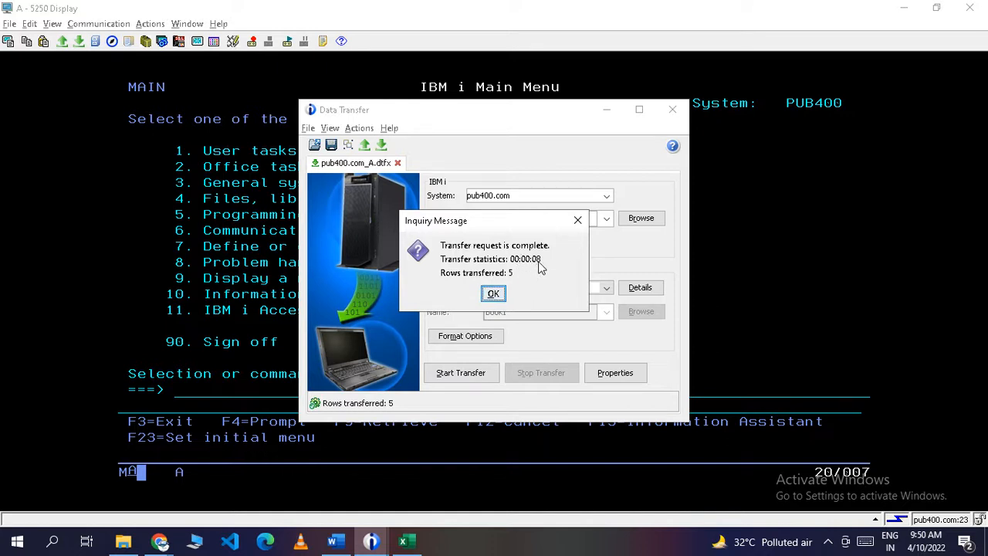
click(494, 294)
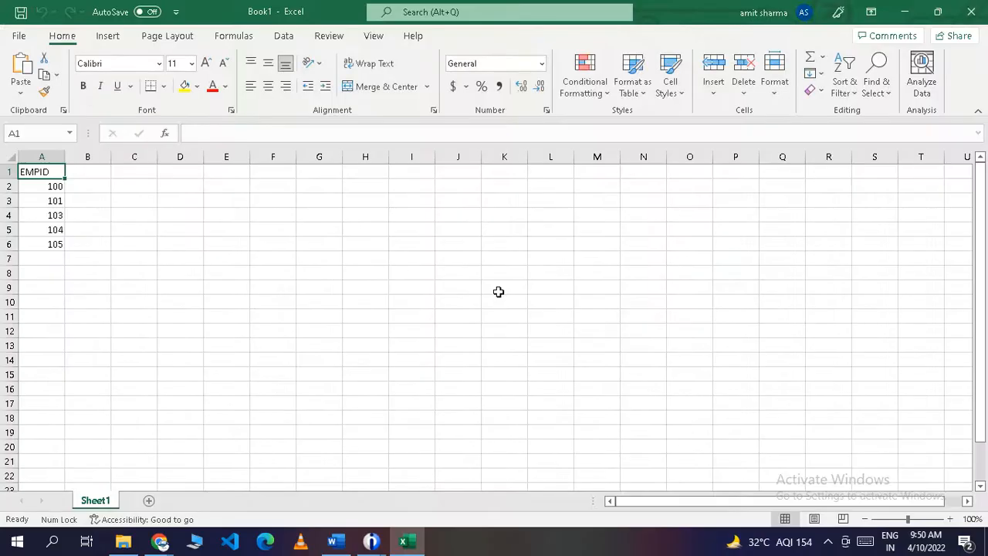
Delete the transferred EMPID values in A1:A6 of Sheet1, with Data Options opened in Data Transfer.
click(288, 268)
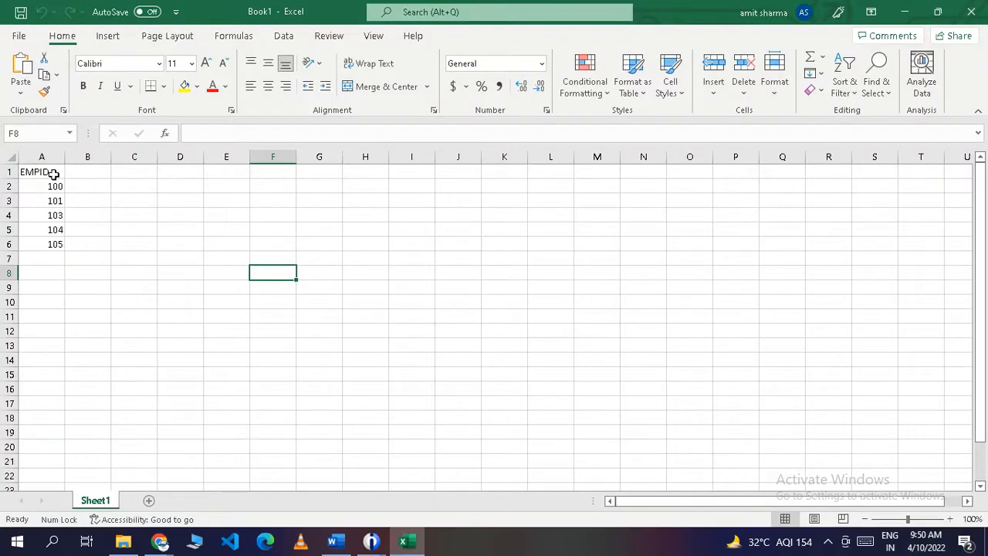
drag(58, 174, 60, 251)
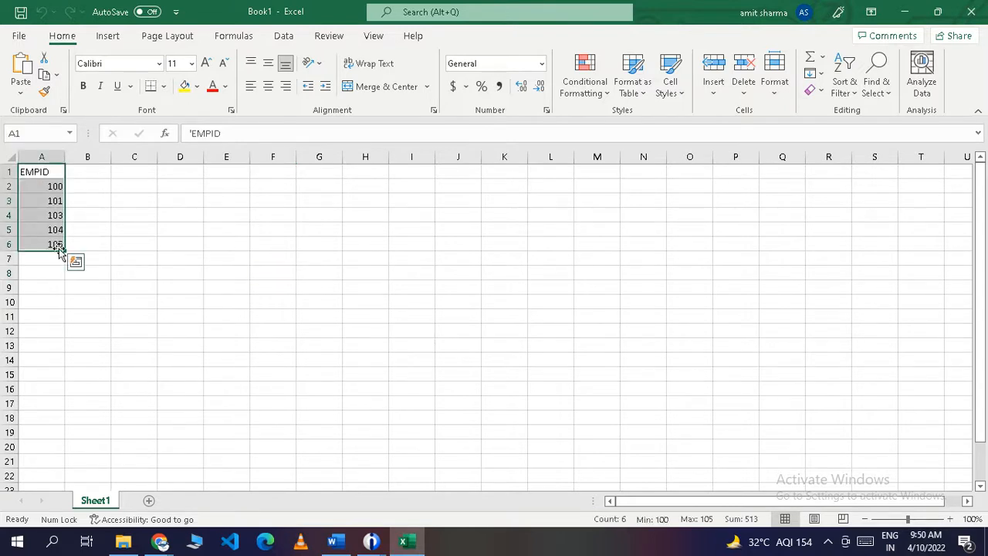
click(122, 245)
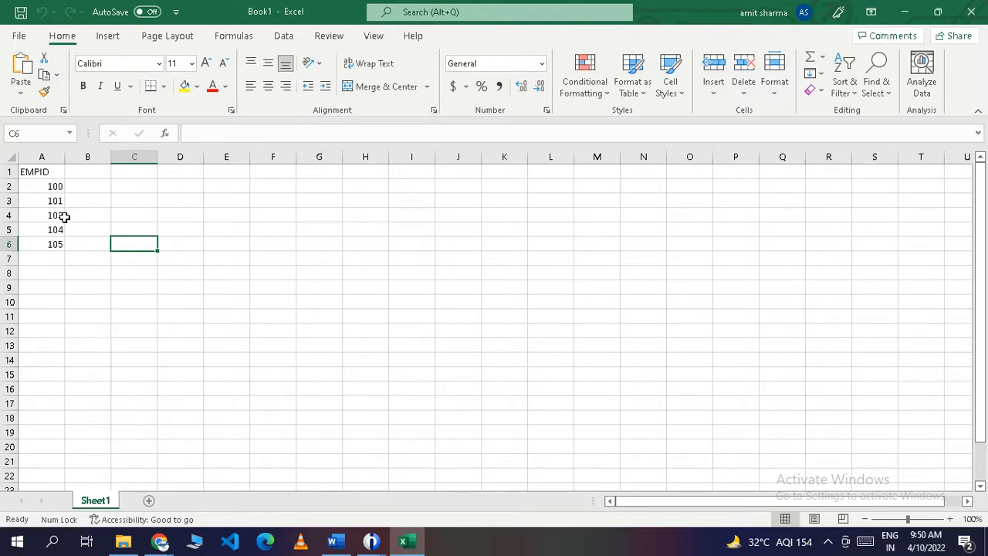
key(alt+Tab)
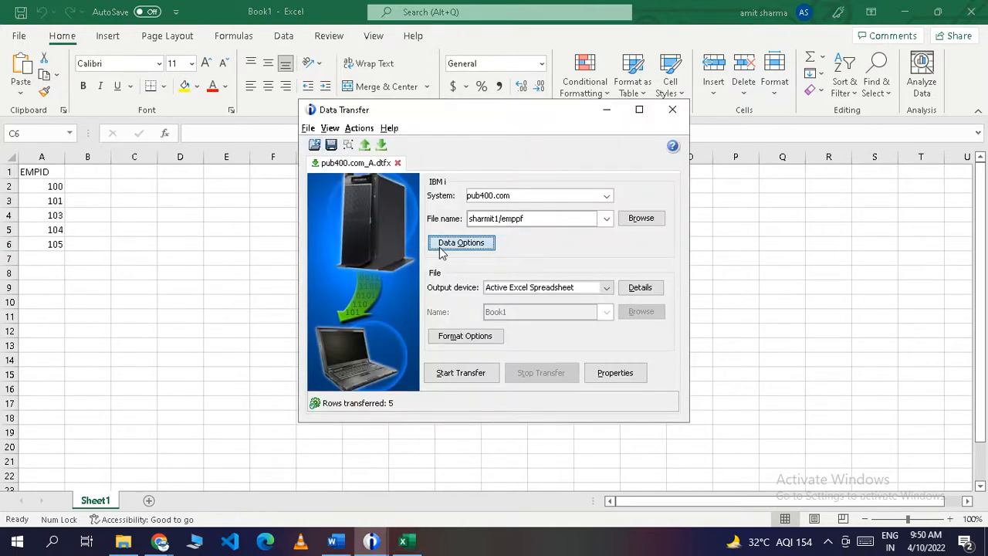
click(461, 242)
key(alt+Tab)
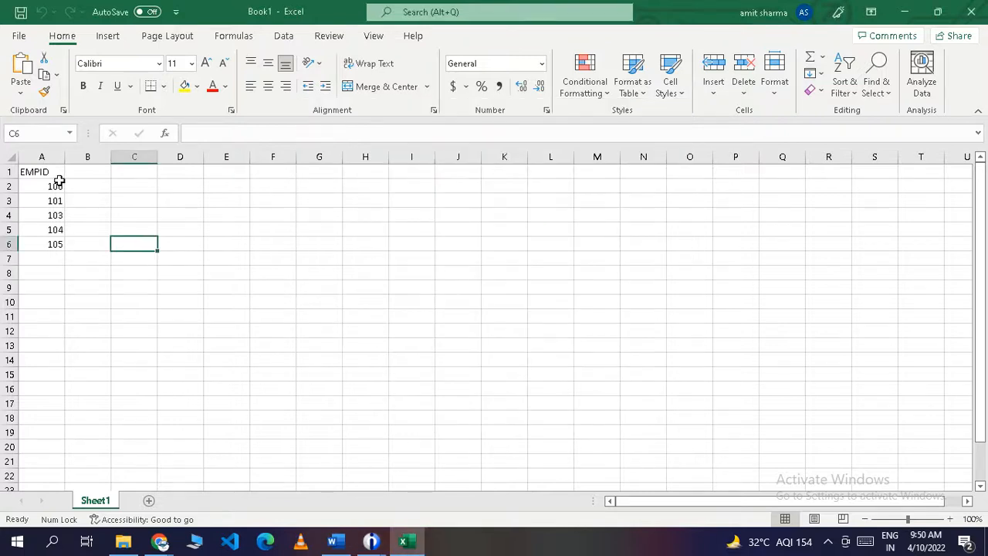
drag(54, 172, 62, 236)
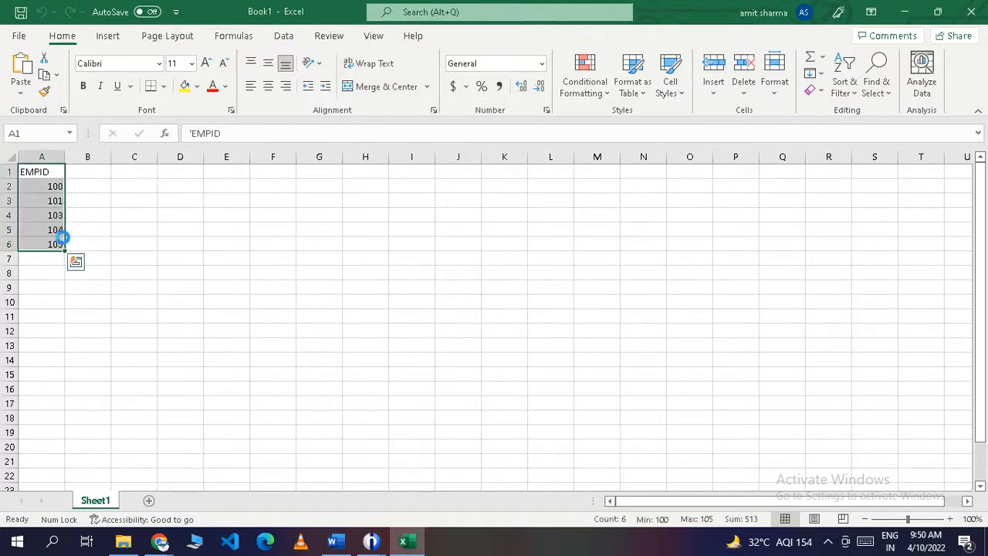
key(Delete)
click(159, 227)
click(37, 176)
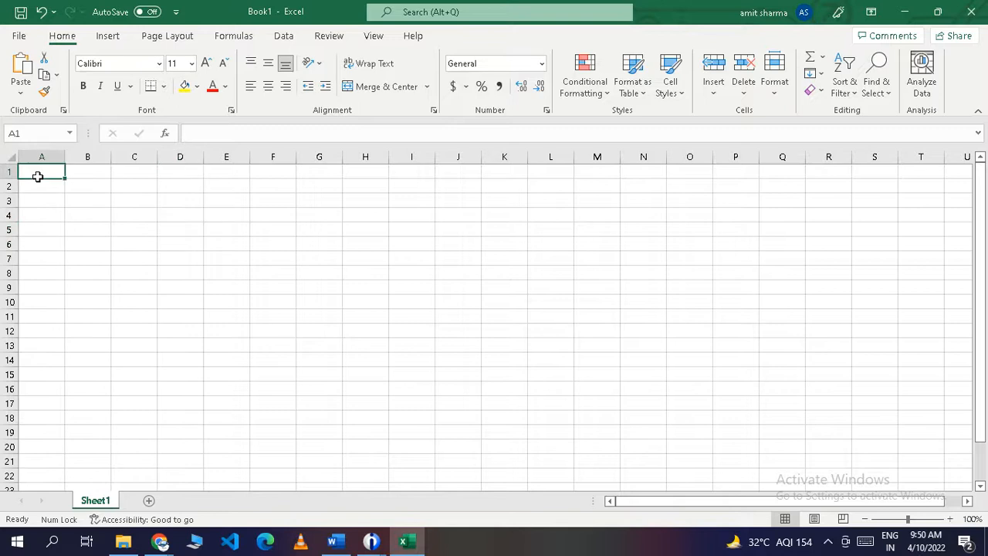
key(alt+Tab)
Replace the * in the Select clause with EMPID,EMPNAME and confirm the data options.
click(408, 224)
double_click(409, 222)
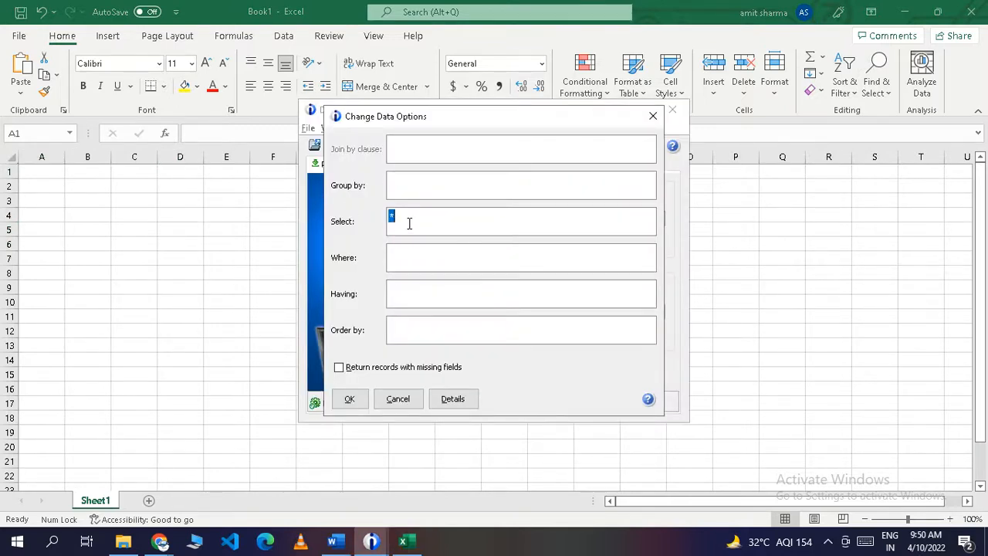
text(EMPN)
text(ID)
text(,EM)
text(PNAM)
click(356, 400)
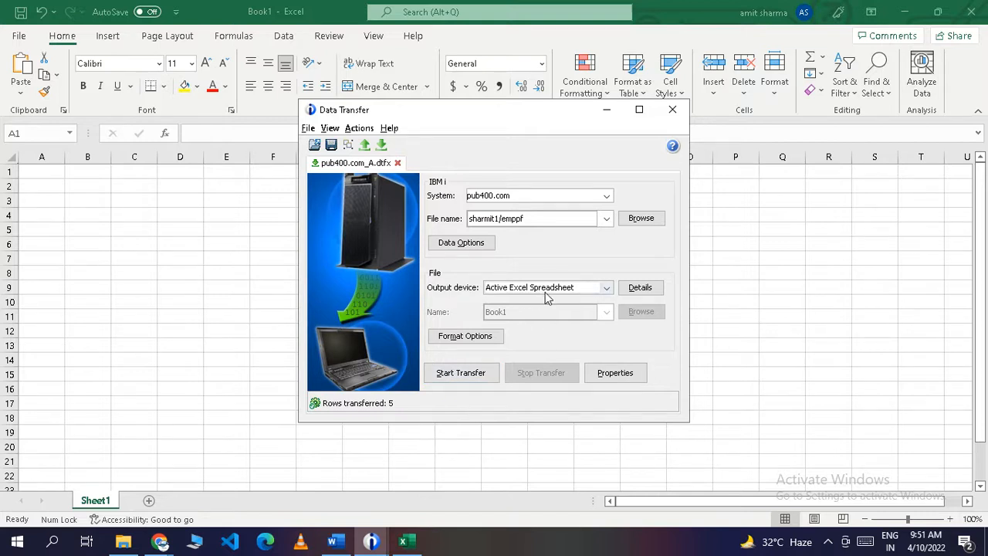
Rerun the transfer, acknowledge the 5-row completion, and view the EMPID and EMPNAME results in Excel.
click(476, 372)
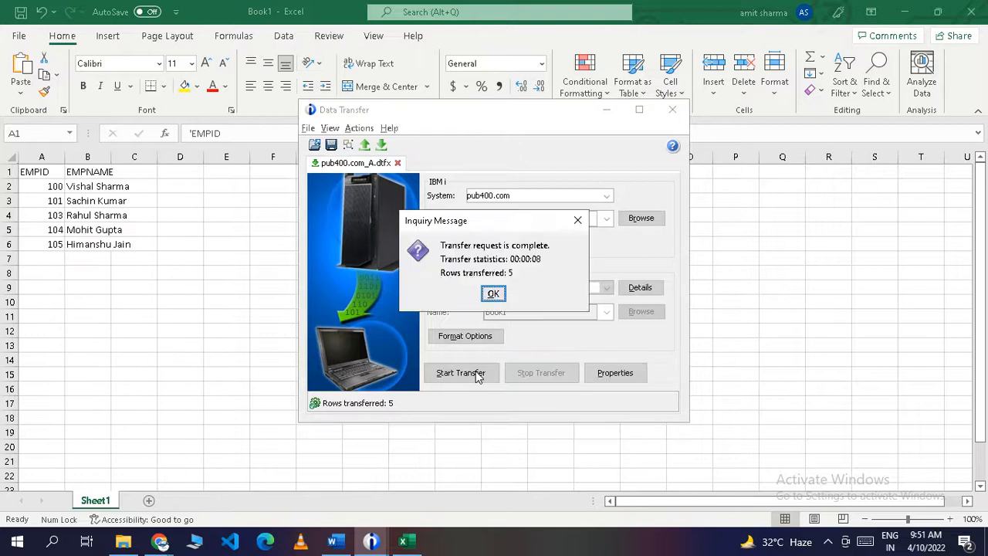
click(494, 294)
key(alt+Tab)
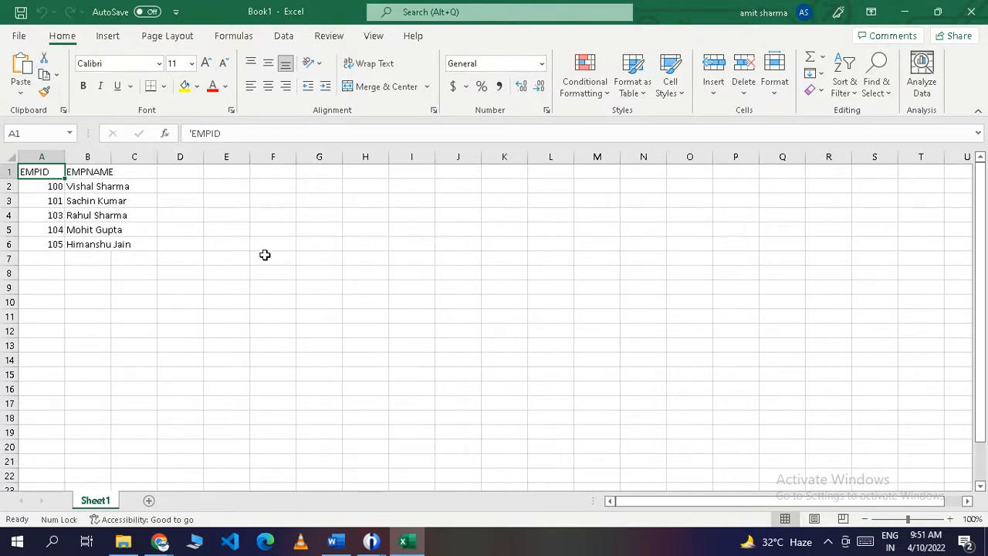
Cycle past Excel and Data Transfer to bring the PUB400 5250 session's Main Menu forward.
click(279, 199)
key(alt+Tab)
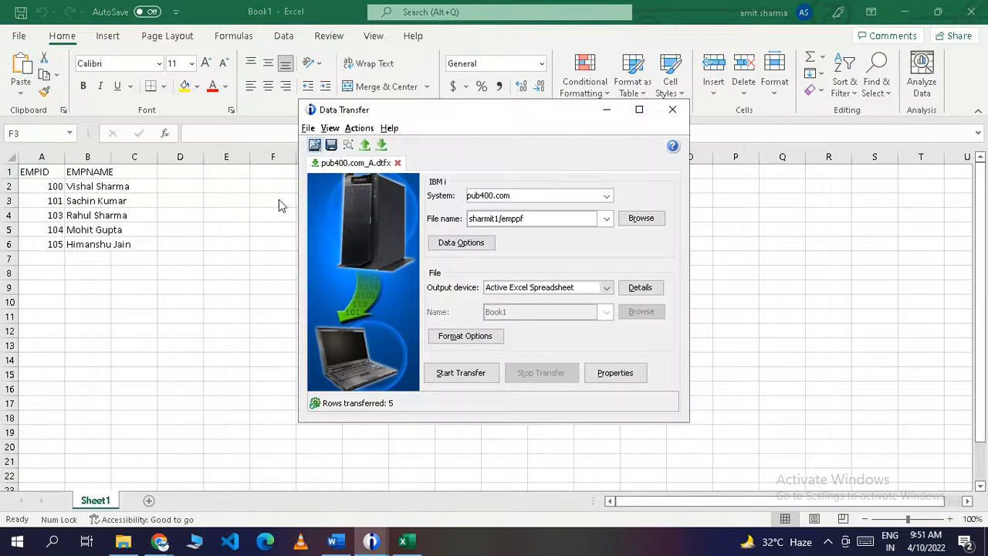
key(alt+Tab)
key(Tab)
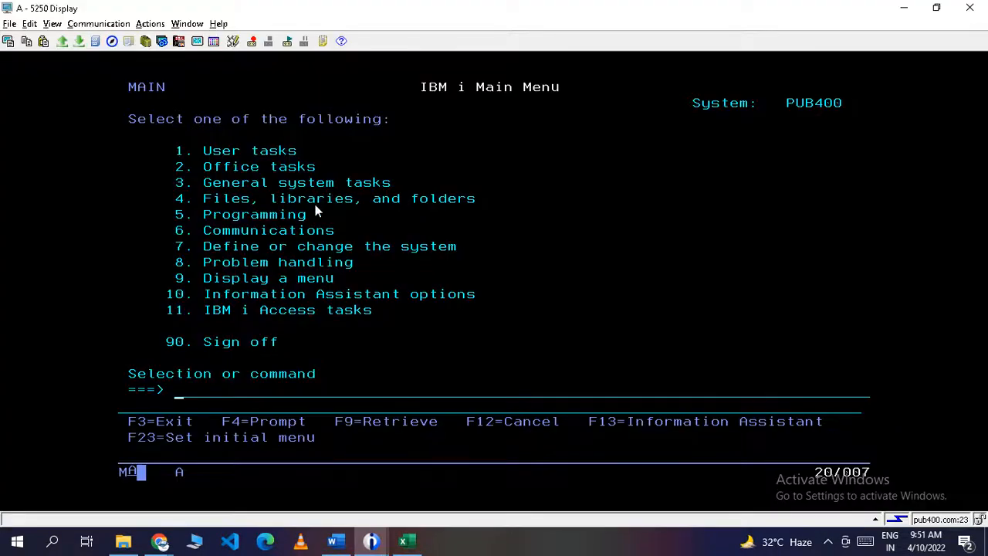
click(357, 198)
key(alt+Tab)
key(alt+Tab)
key(alt+Tab)
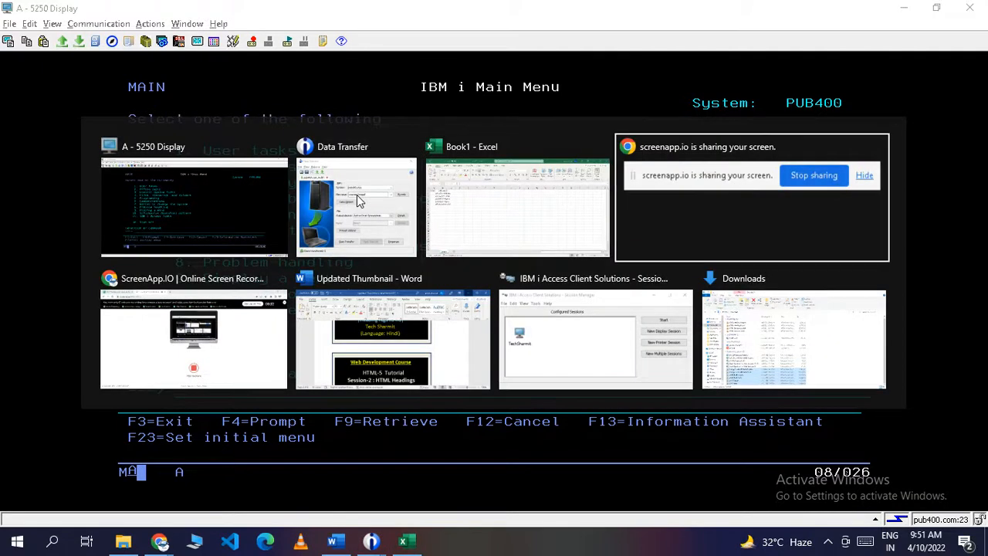